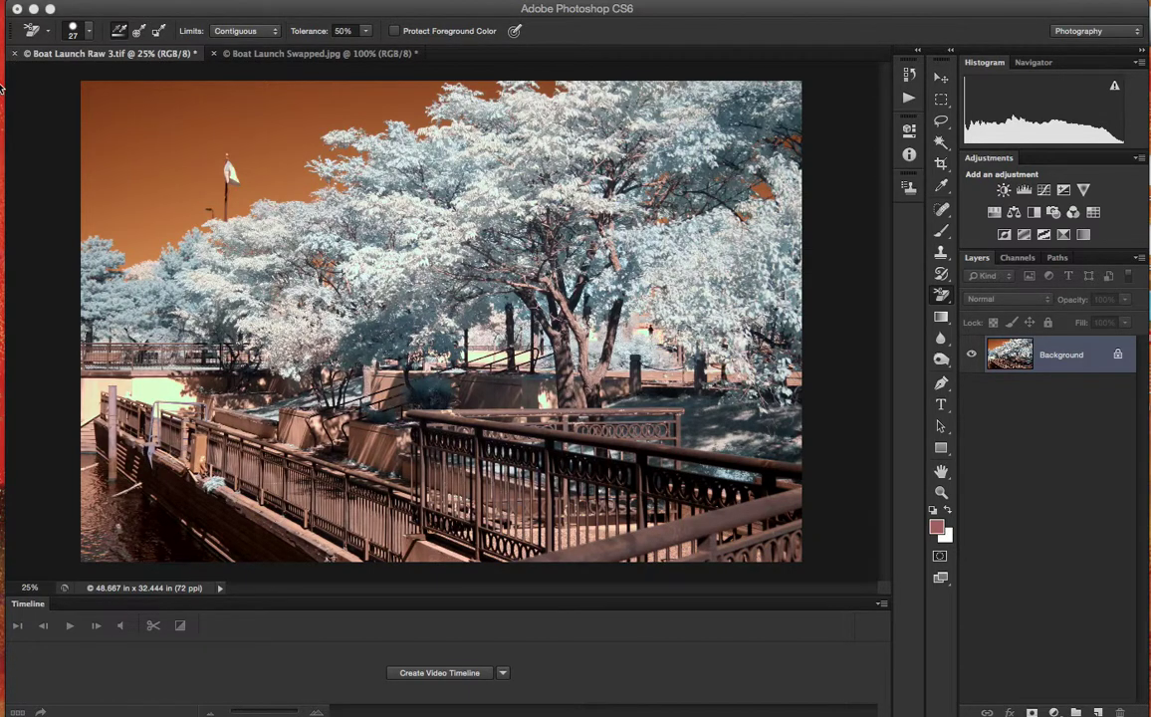
Compare with the swapped photo, then add a Levels layer with a sampled black point.
left_click(351, 55)
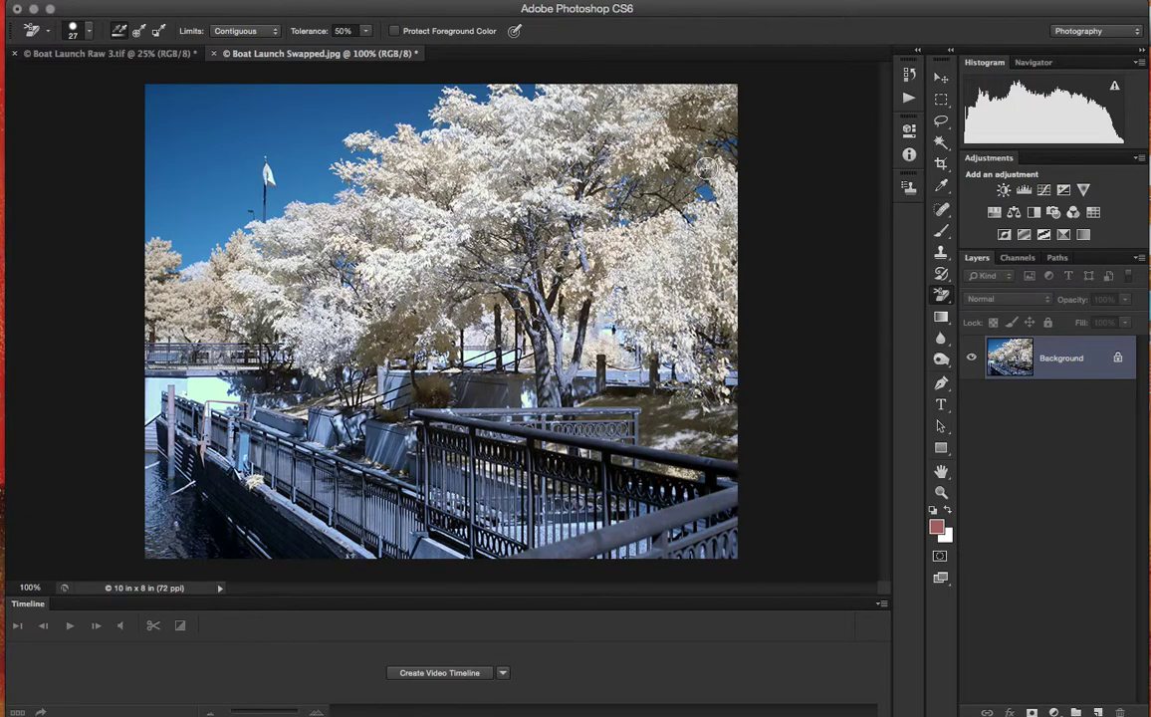
left_click(73, 55)
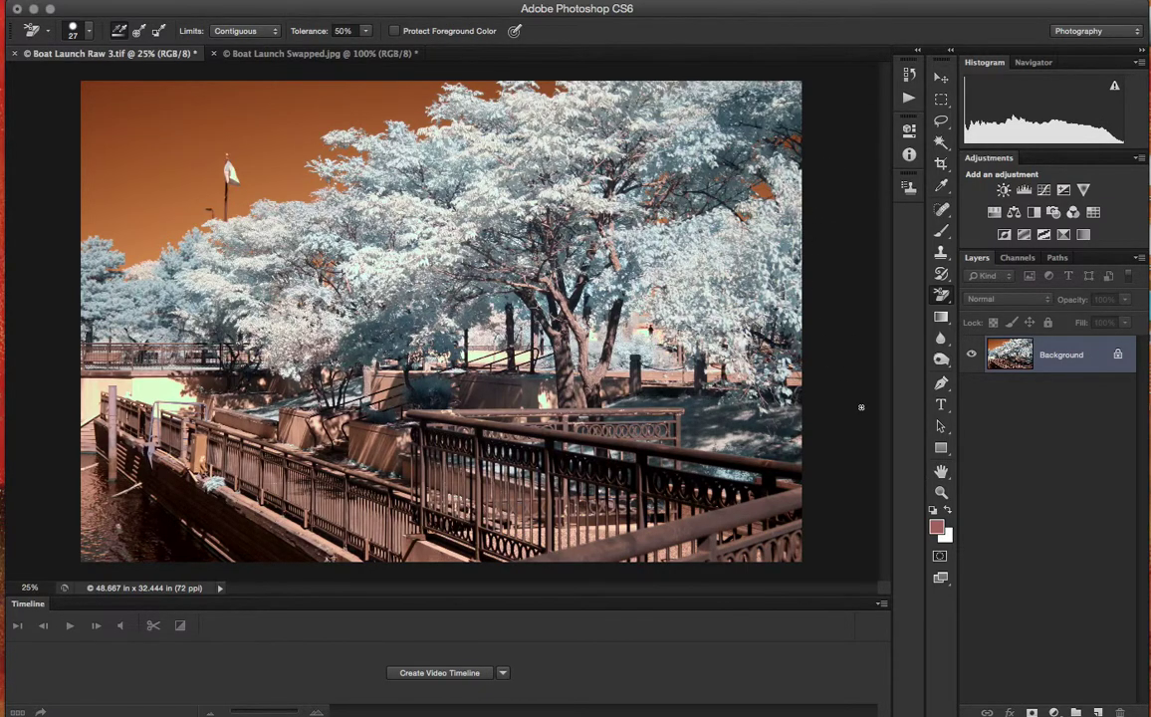
left_click(1053, 712)
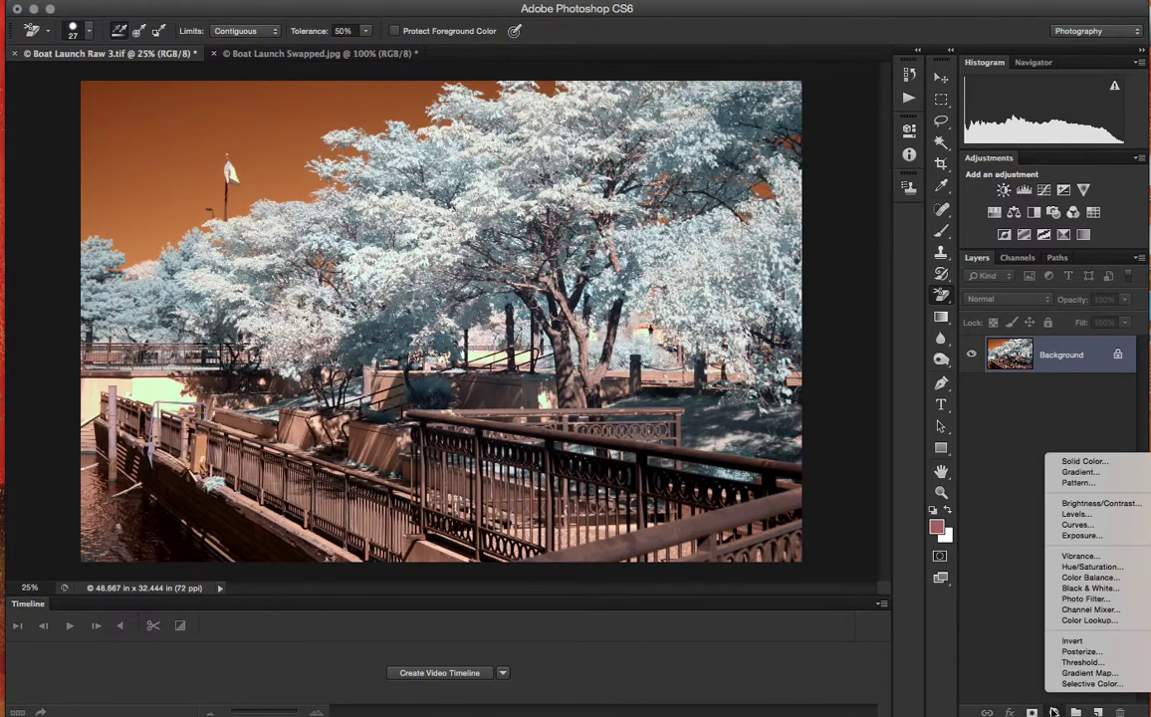
left_click(1063, 515)
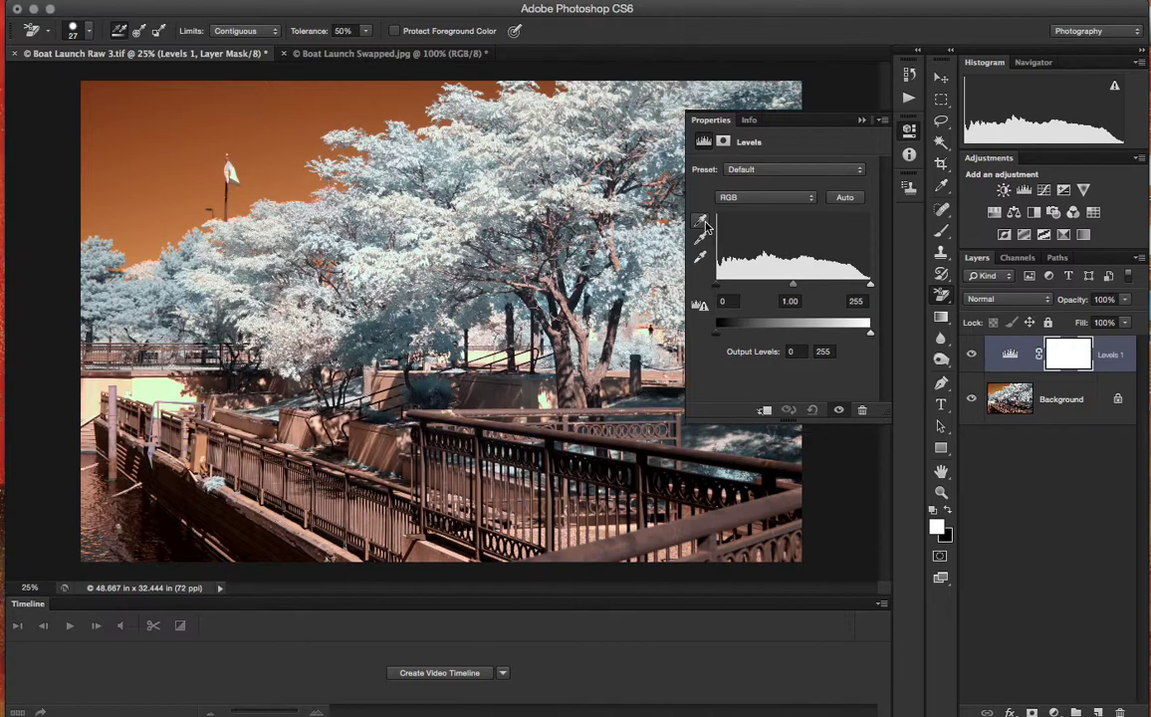
left_click(701, 221)
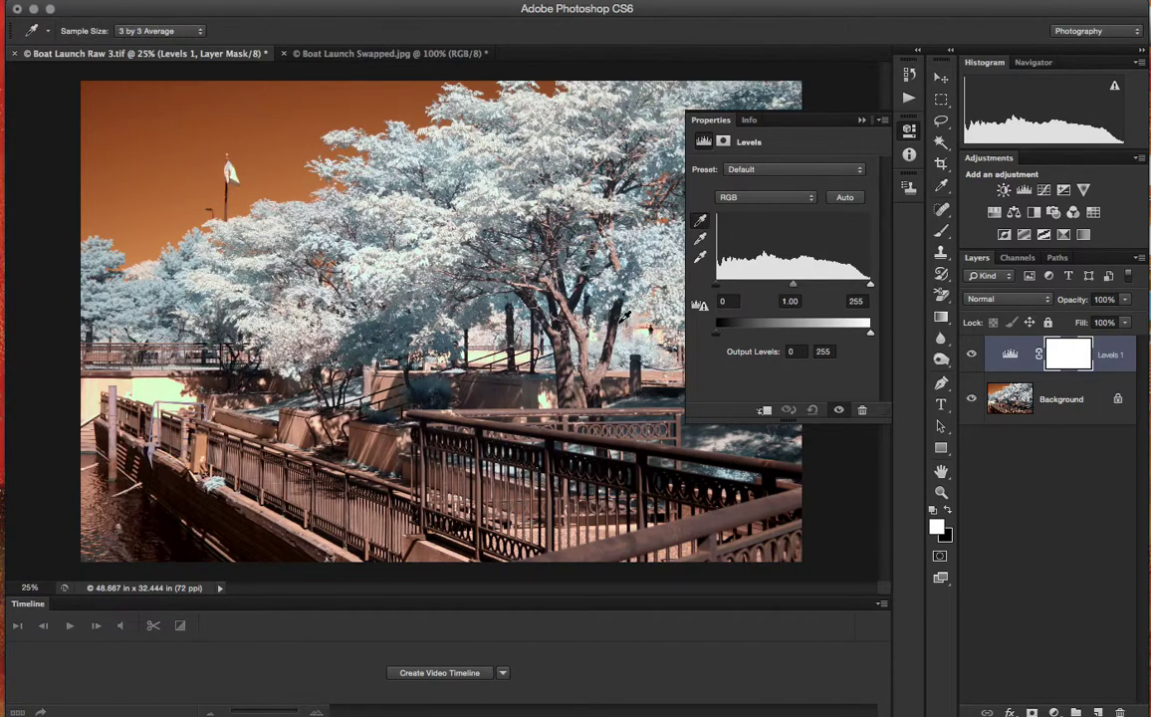
left_click(498, 402)
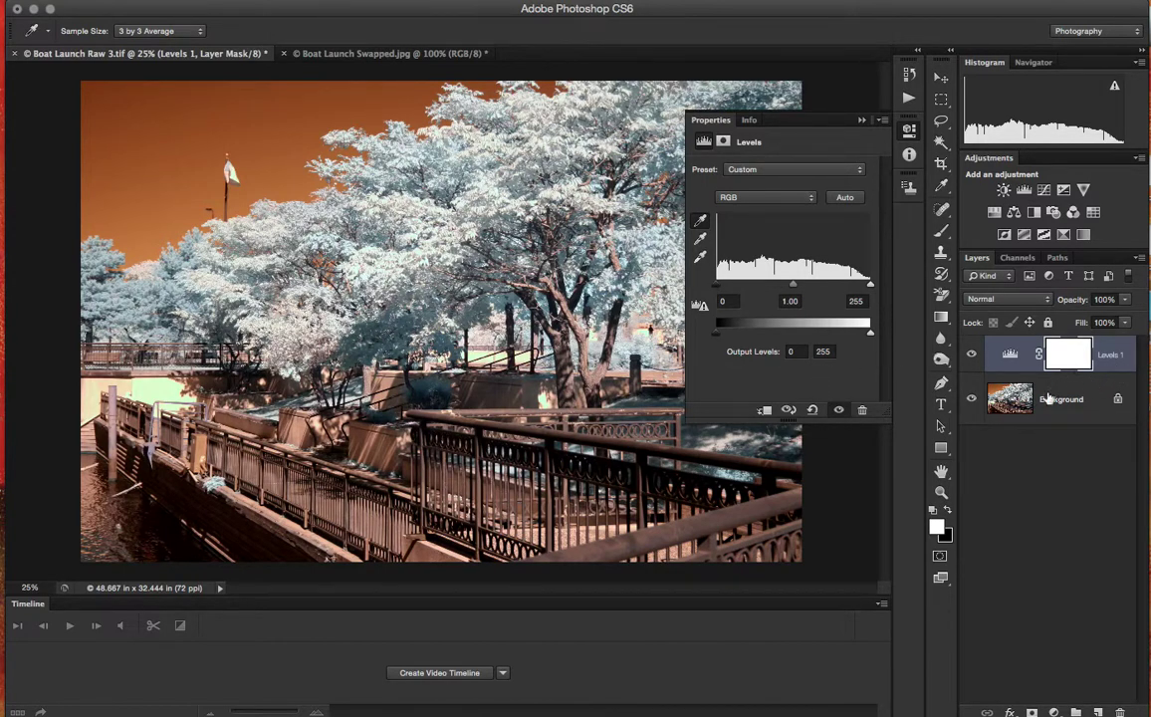
Discard the Levels adjustment layer, leaving the Background layer selected.
left_click(700, 220)
left_click(862, 120)
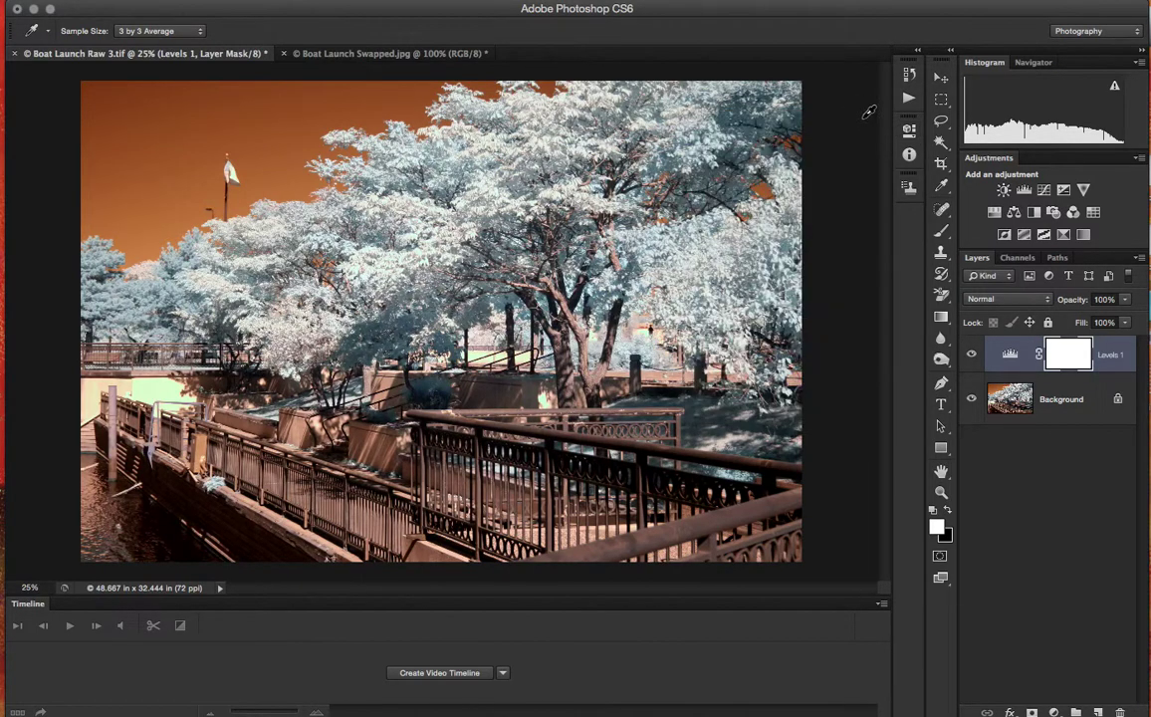
left_click(1103, 394)
key("e")
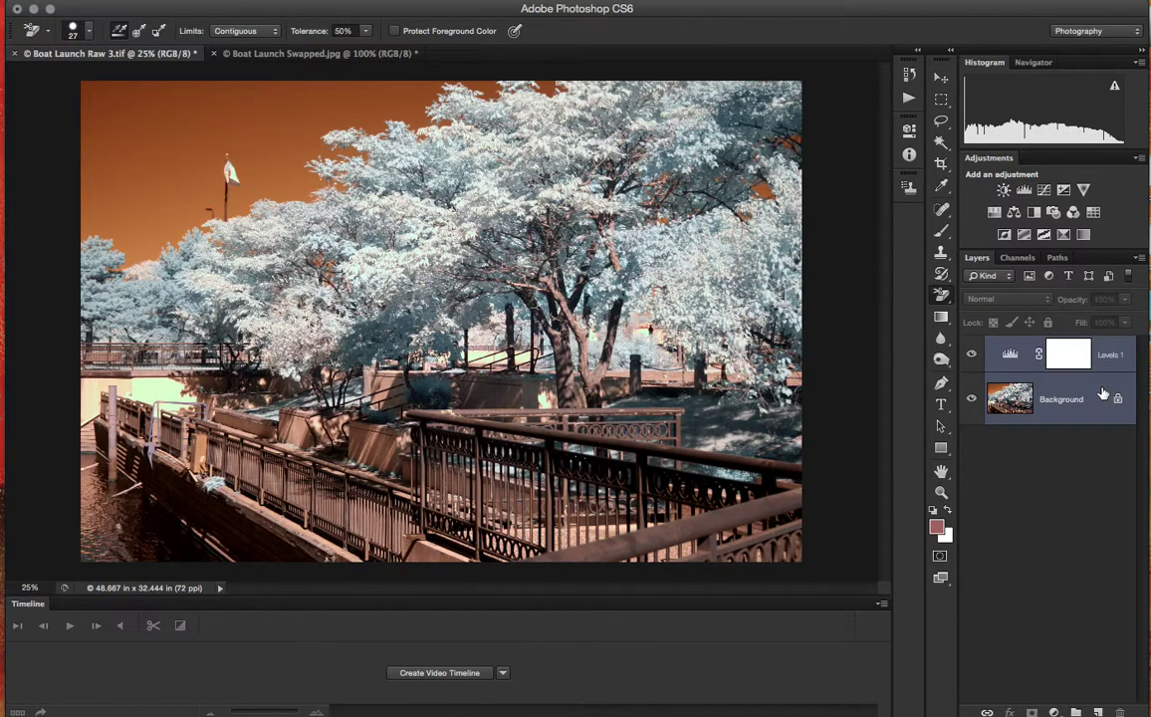
key("super+shift+e")
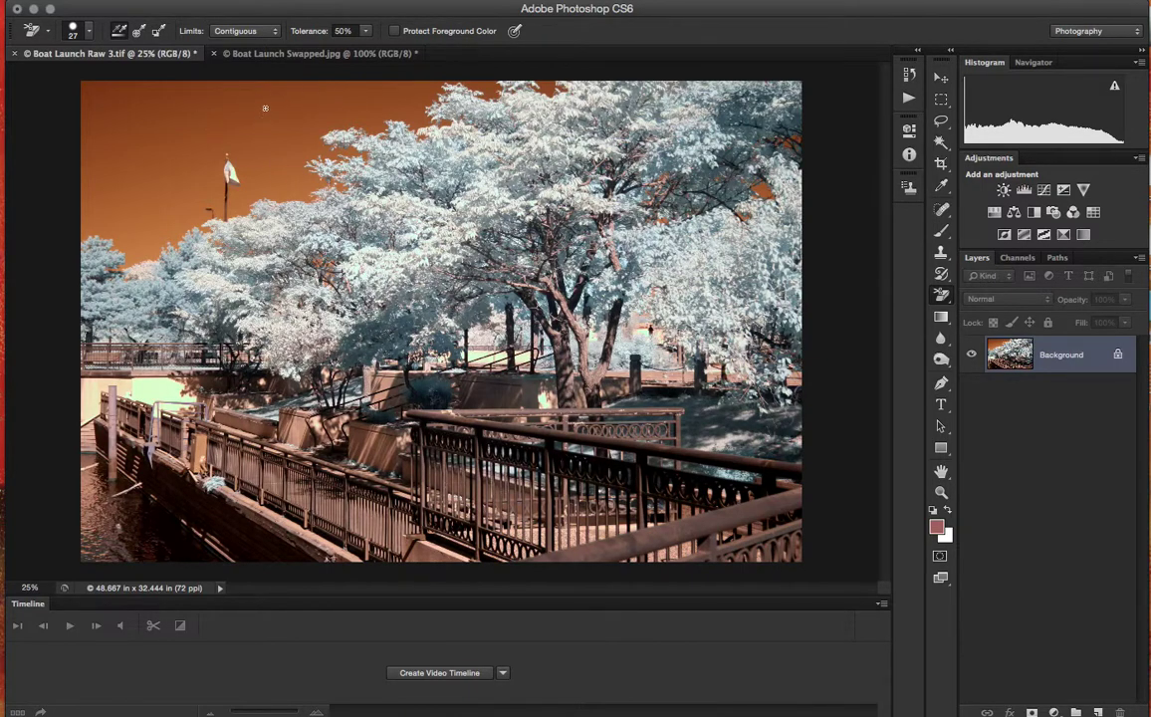
In Channel Mixer, set the Red output to Red 0 and Blue 100.
left_click(124, 2)
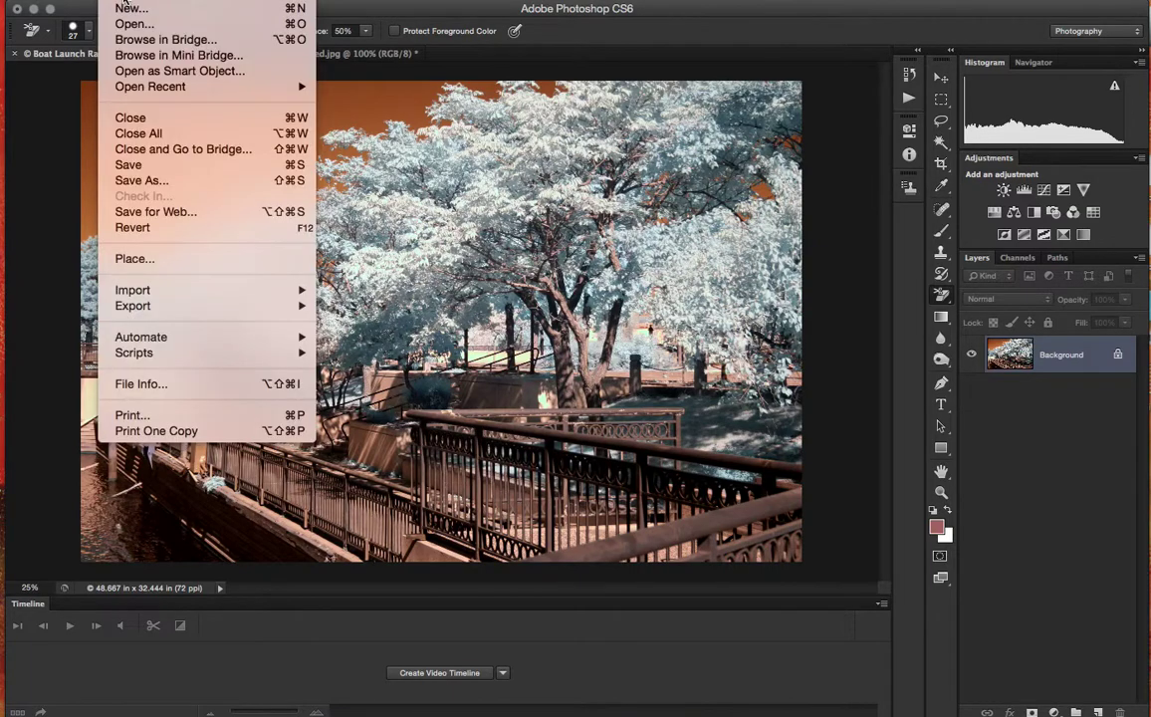
mouse_move(189, 1)
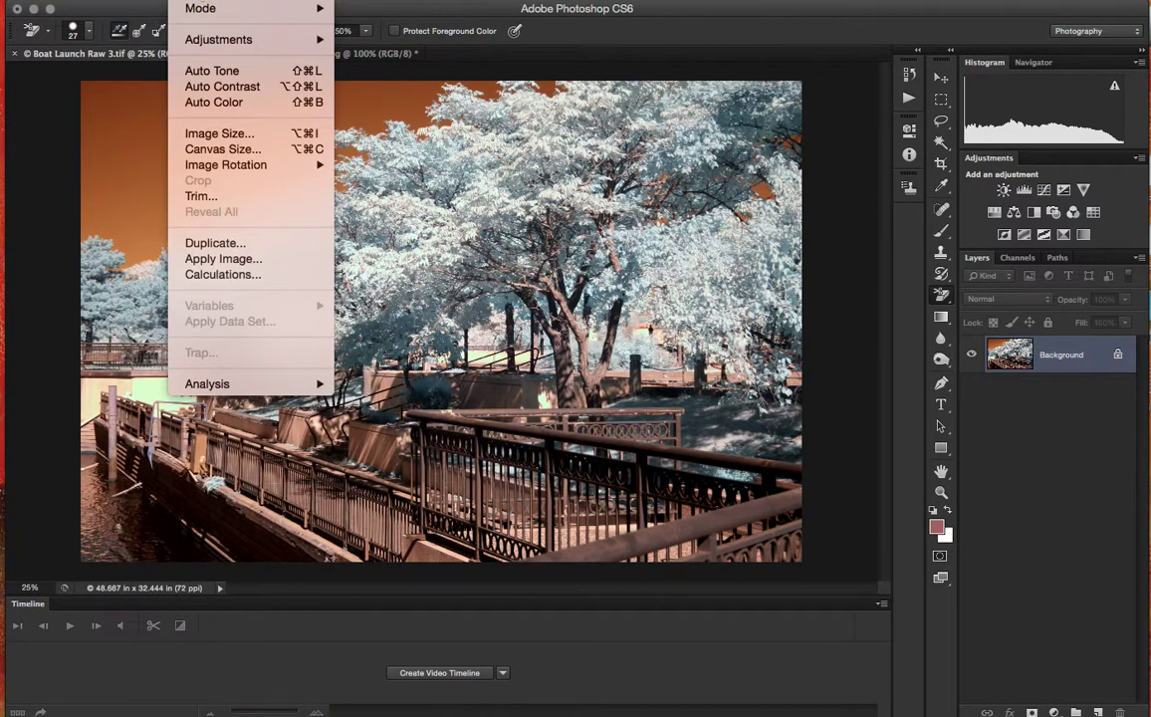
mouse_move(218, 39)
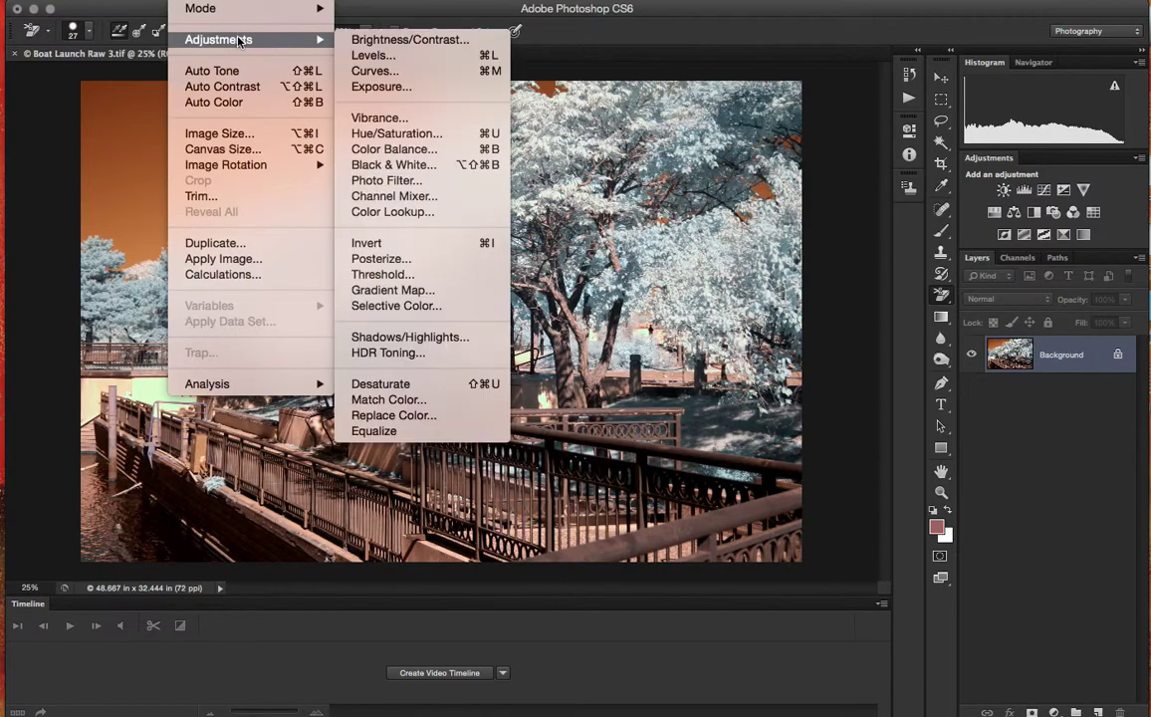
left_click(425, 198)
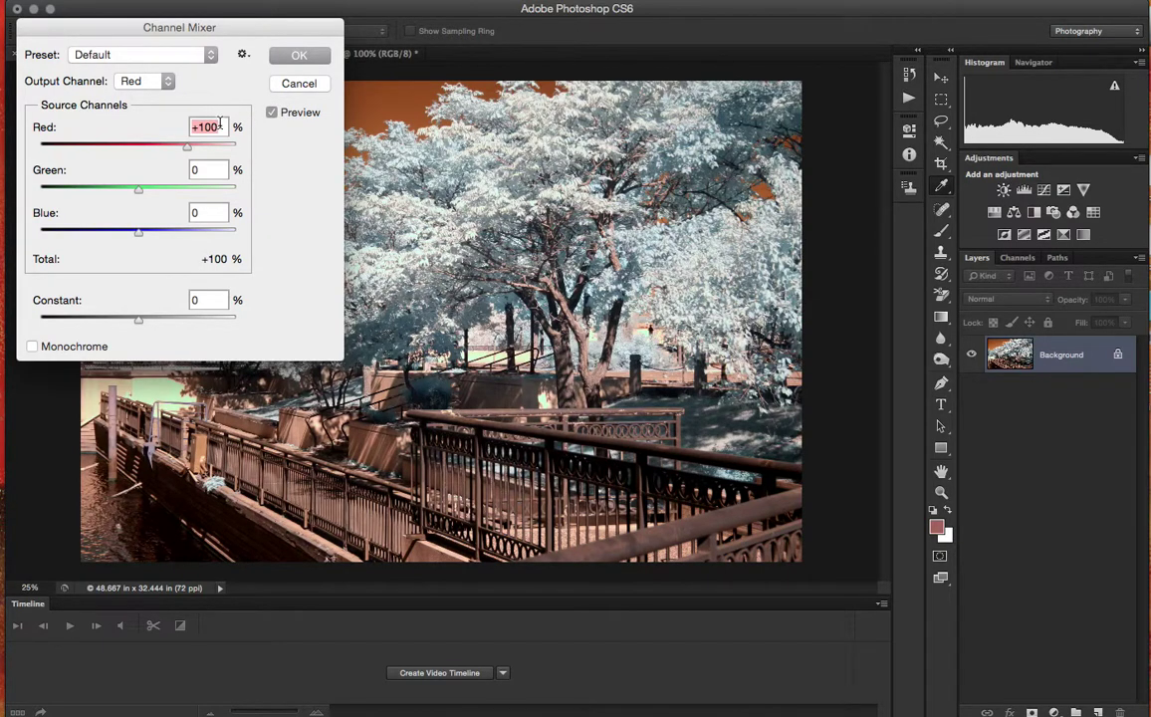
type("0")
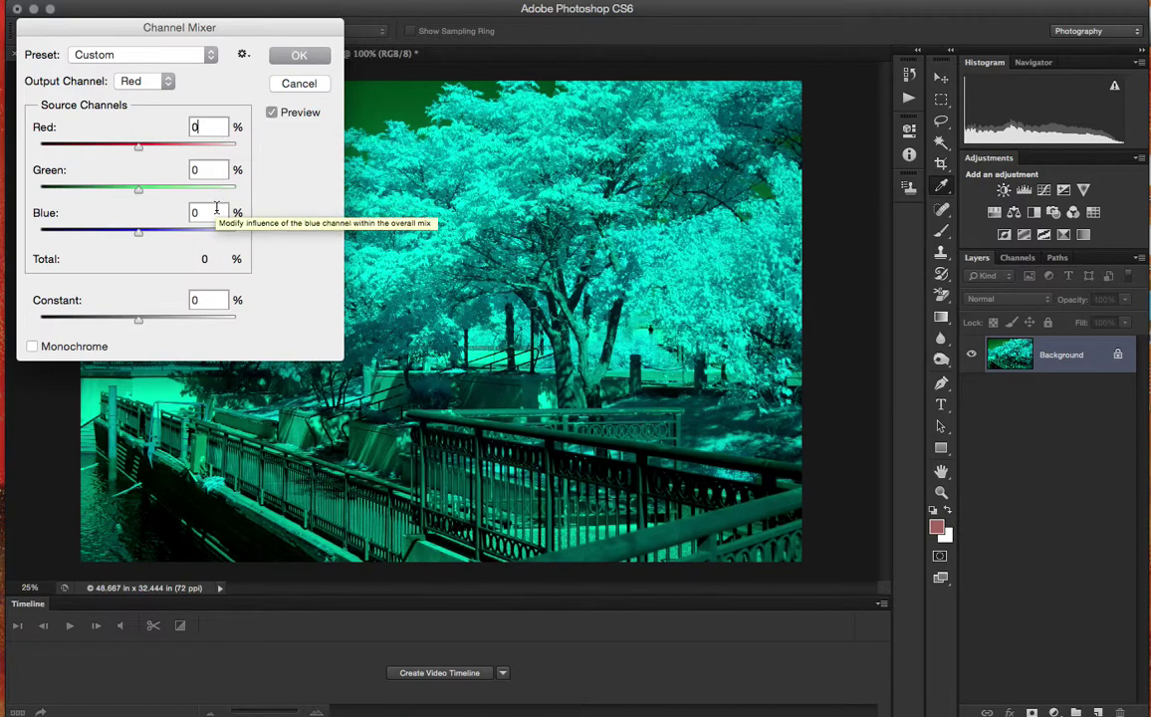
key("Tab")
key("Tab")
type("100")
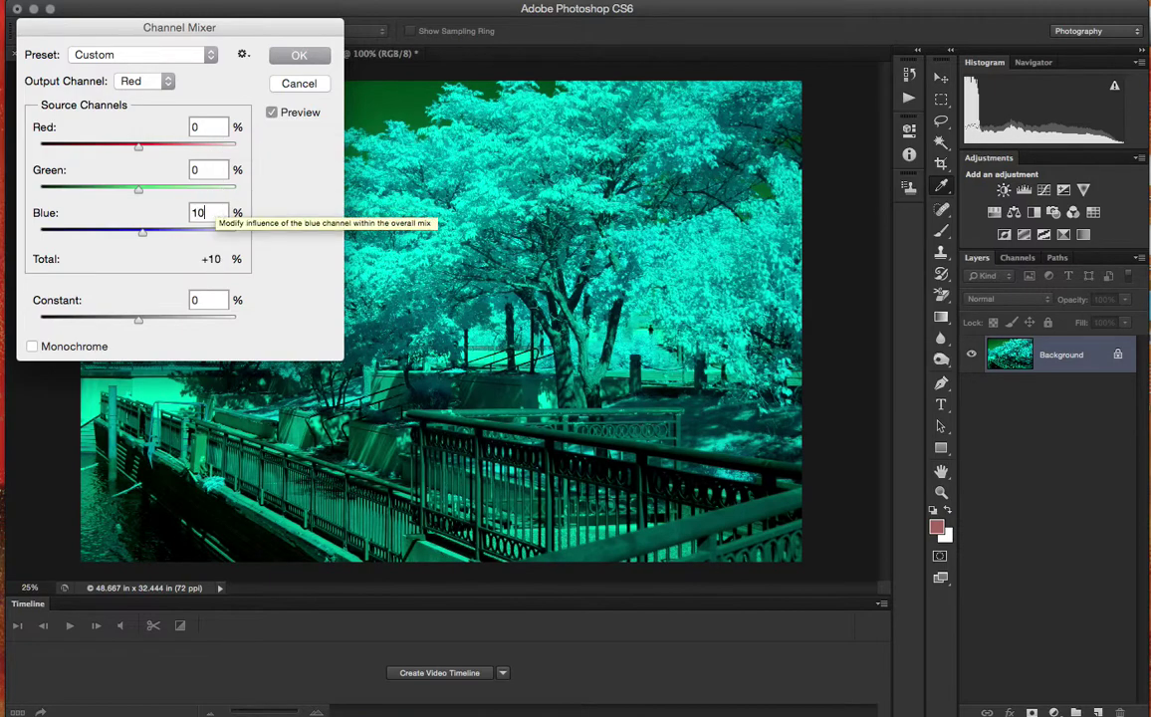
Set the Blue output to Red 100 and Blue 0, then apply the mix.
left_click(169, 82)
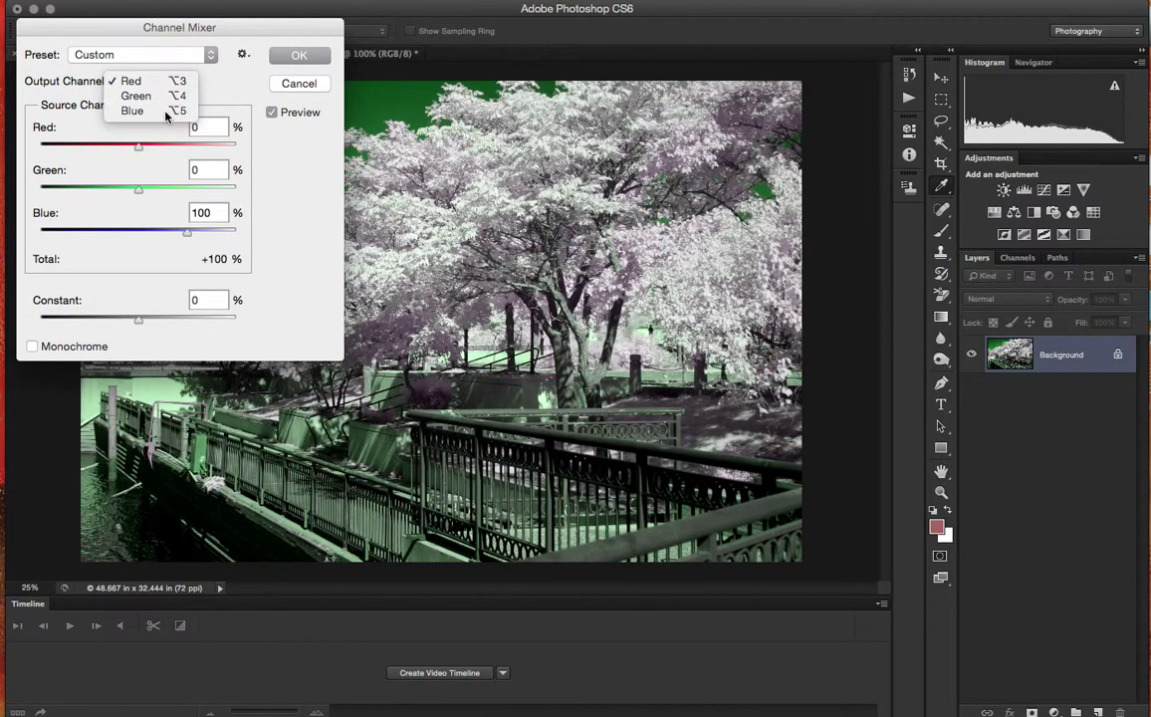
left_click(165, 111)
left_click(197, 127)
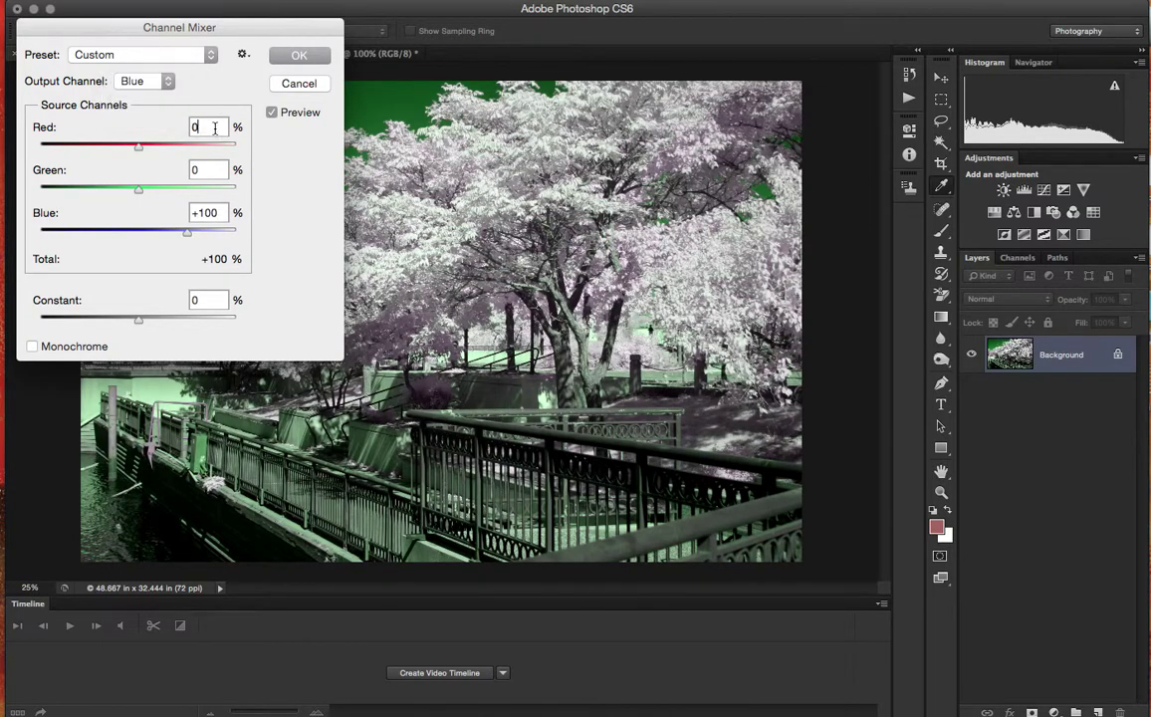
type("100")
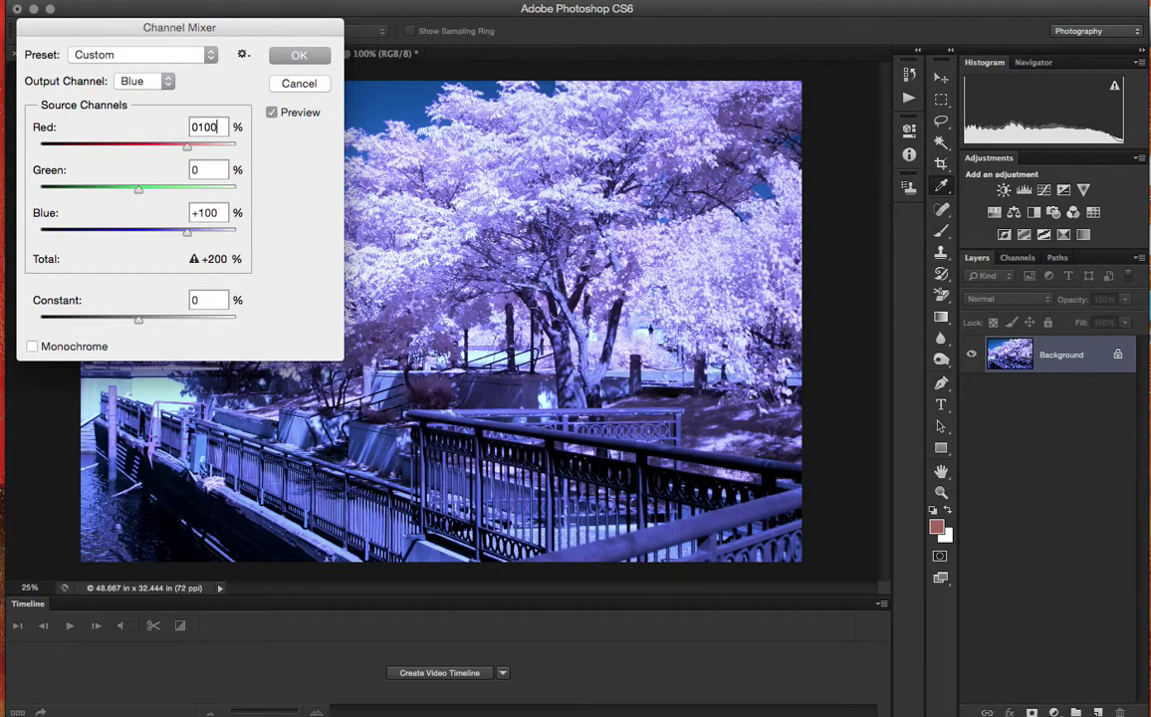
double_click(222, 212)
type("0")
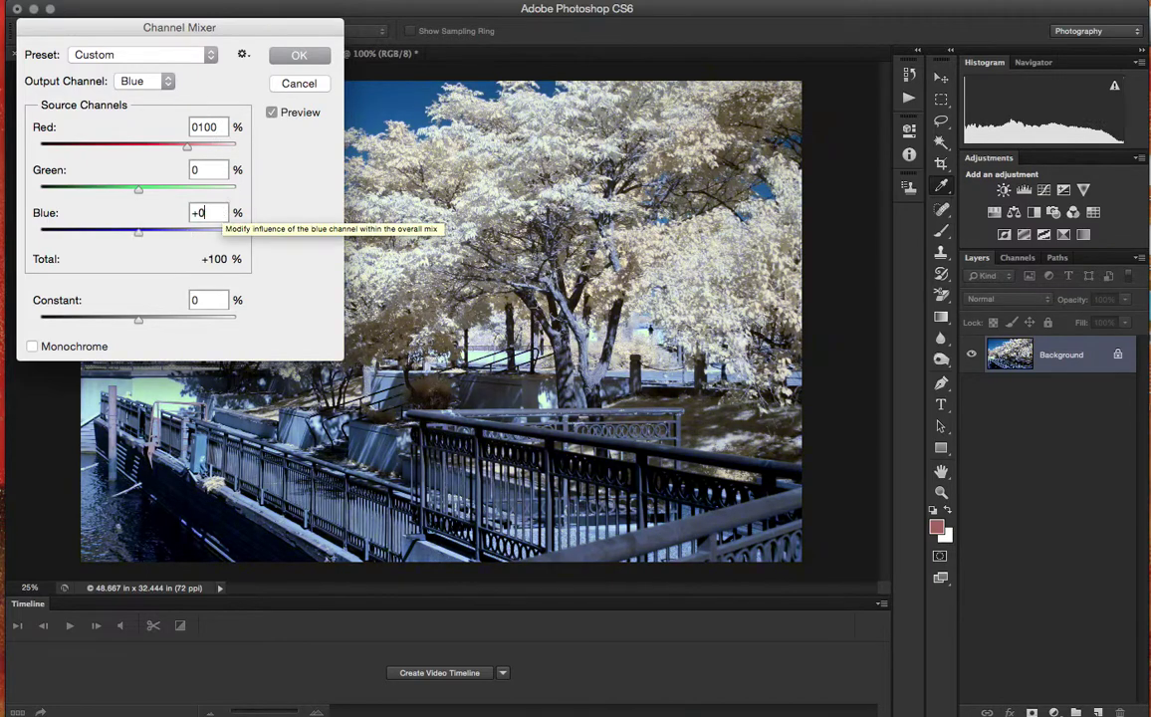
left_click(299, 55)
key("e")
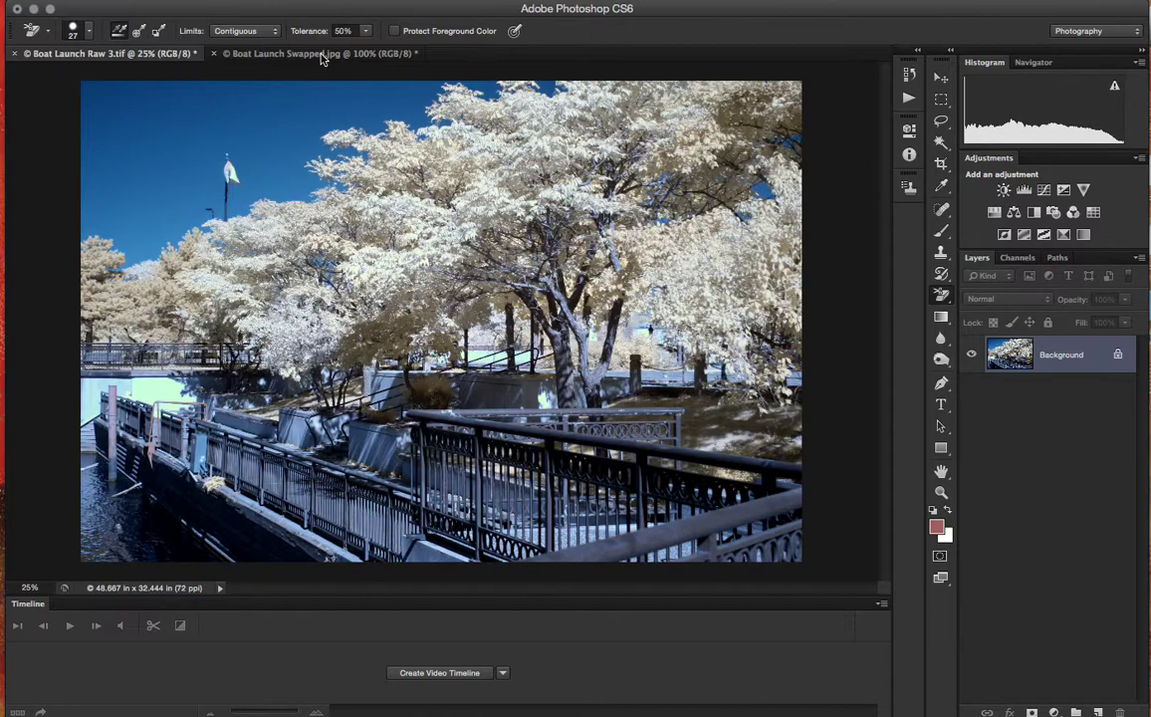
left_click(910, 99)
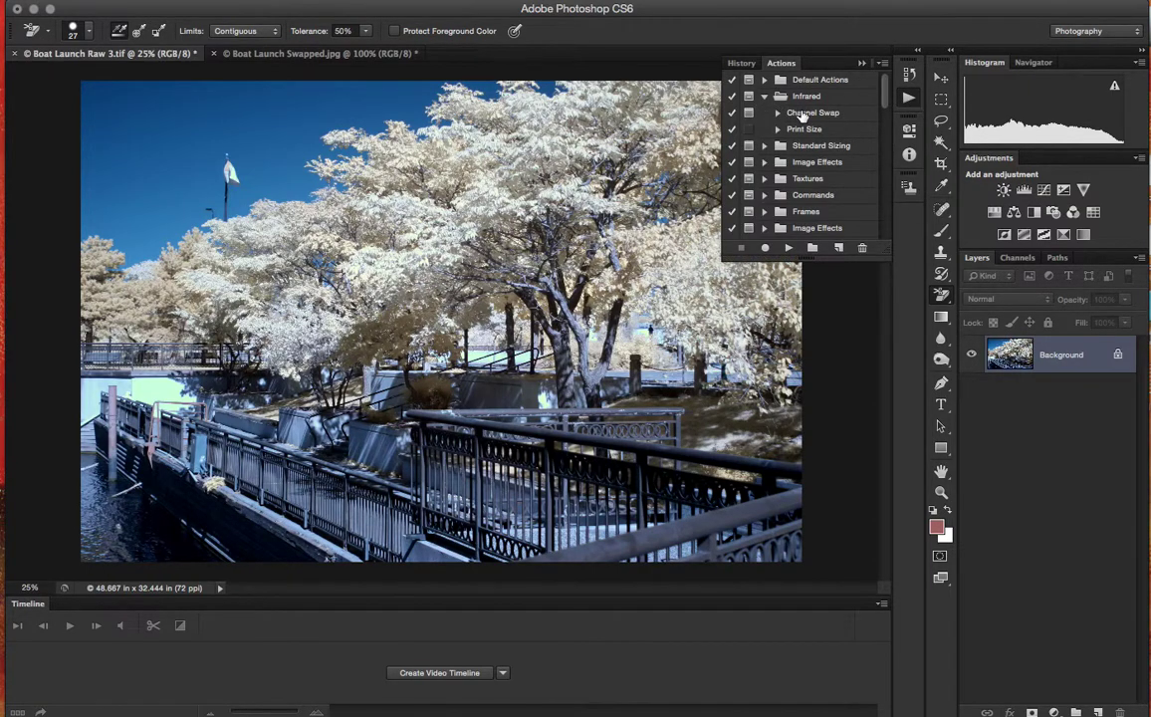
left_click(802, 116)
left_click(778, 52)
left_click(492, 2)
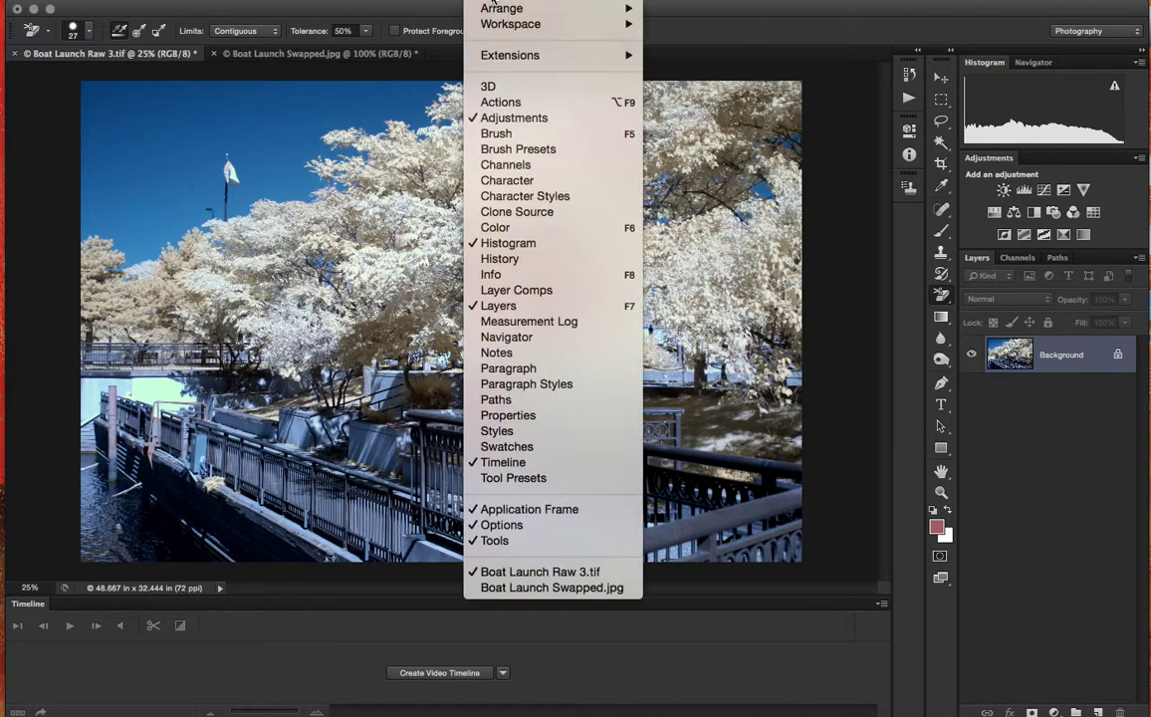
left_click(554, 105)
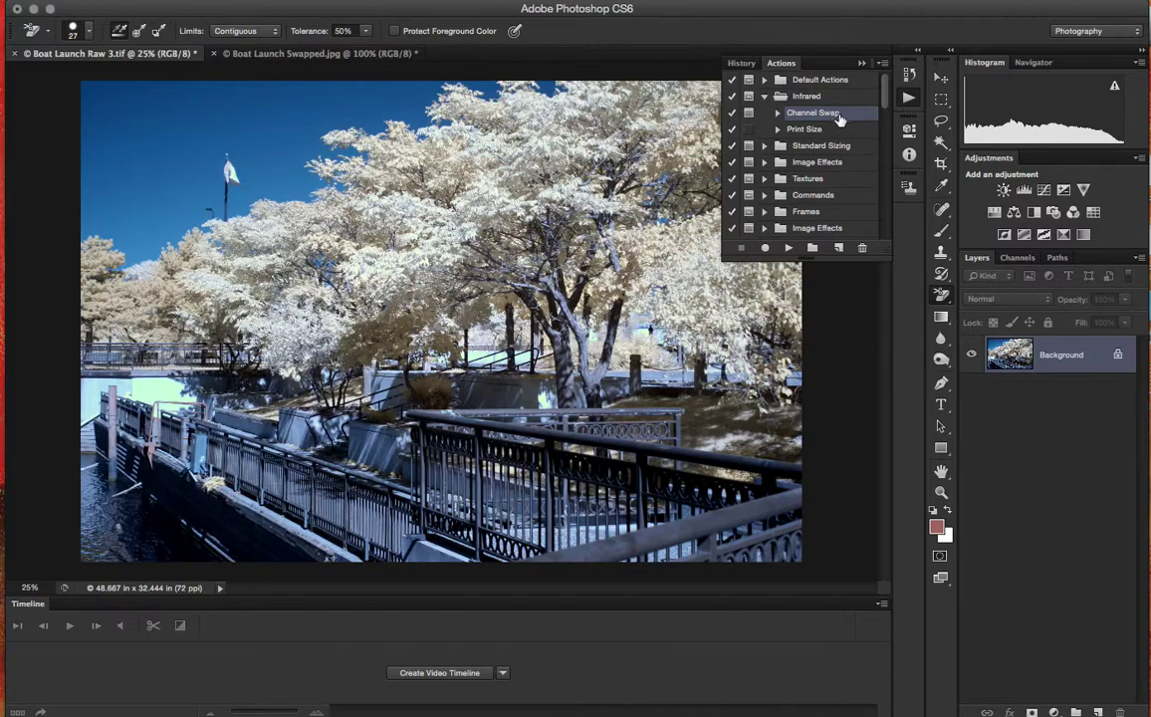
left_click(764, 96)
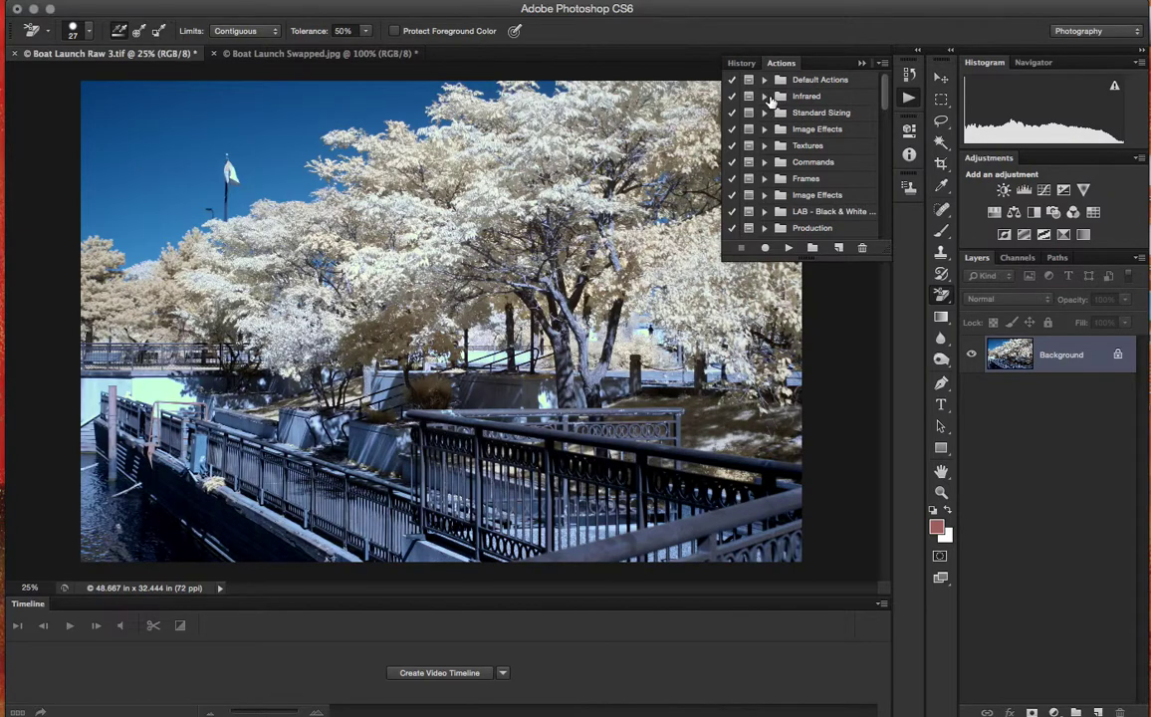
left_click(763, 96)
left_click(764, 96)
left_click(862, 63)
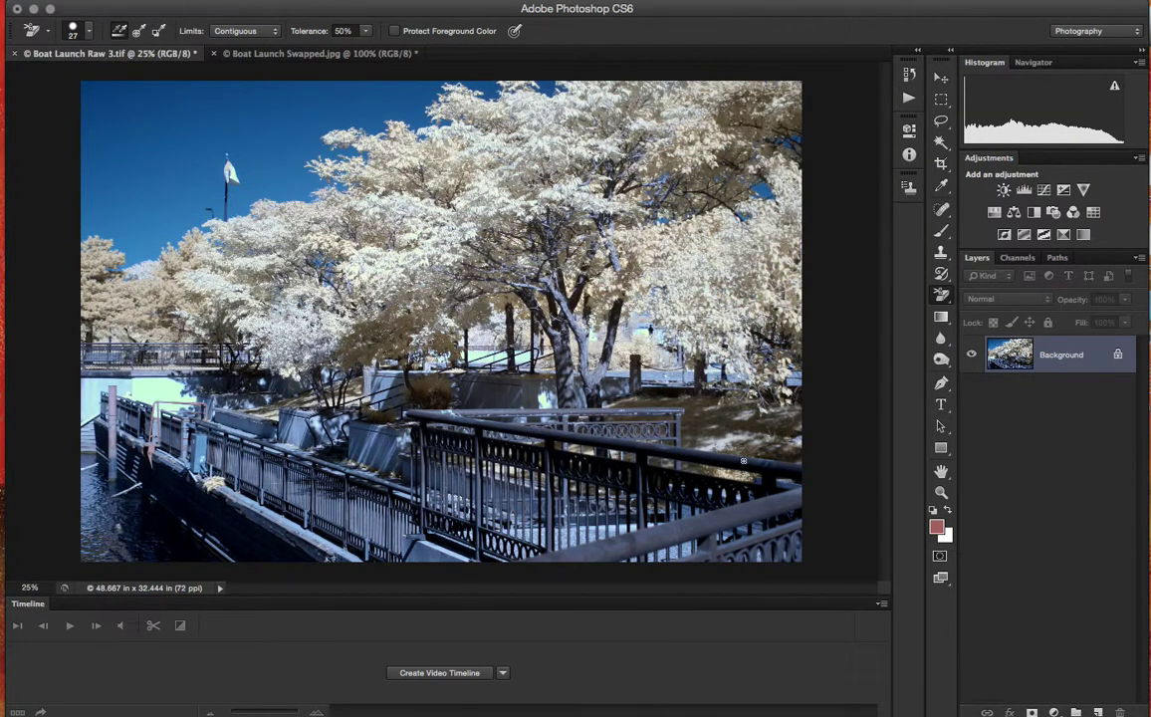